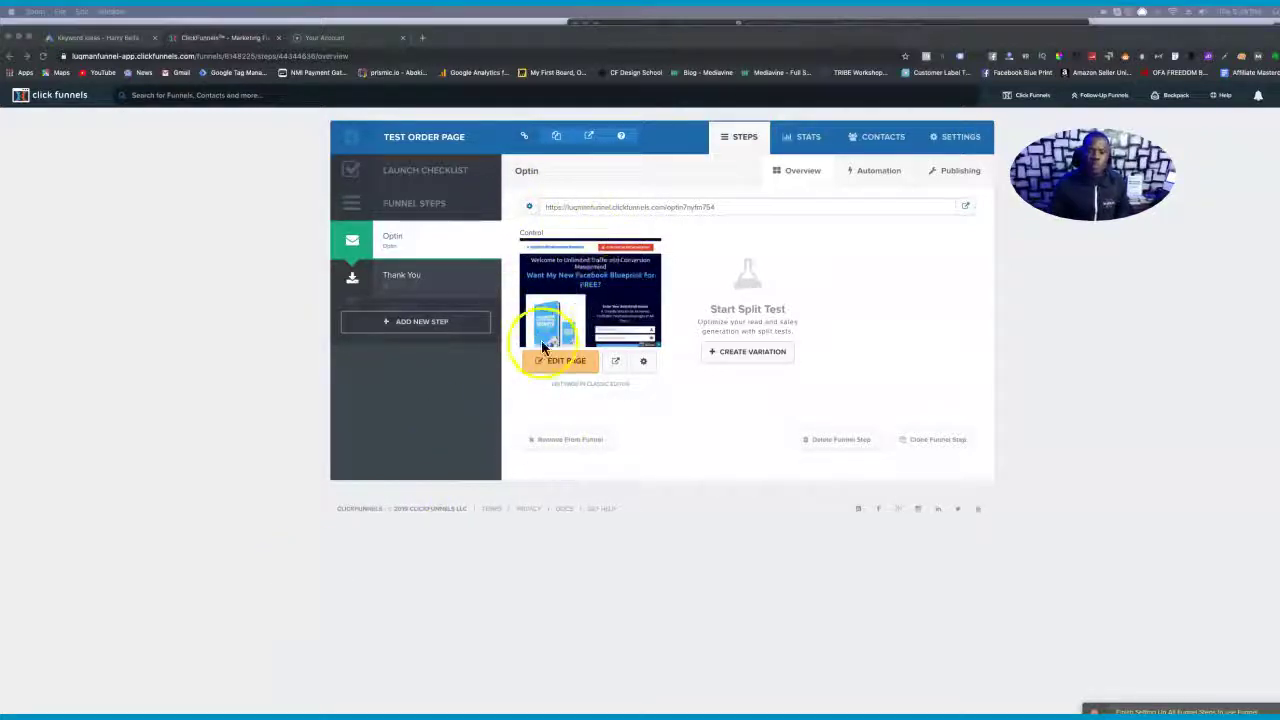
Open the opt-in page in the editor and enlarge the 'Claim Your Free Copy NOW' button's font size.
{"action": "left_click", "coordinate": [562, 368]}
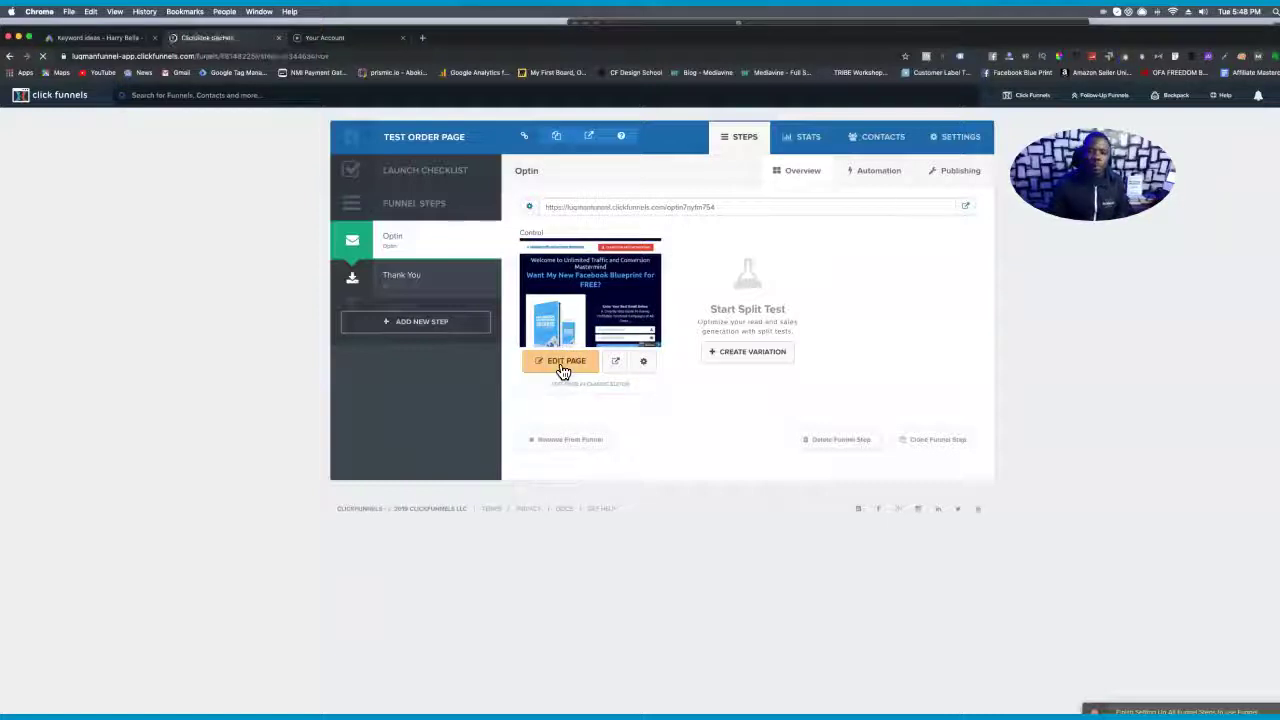
{"action": "left_click", "coordinate": [719, 404]}
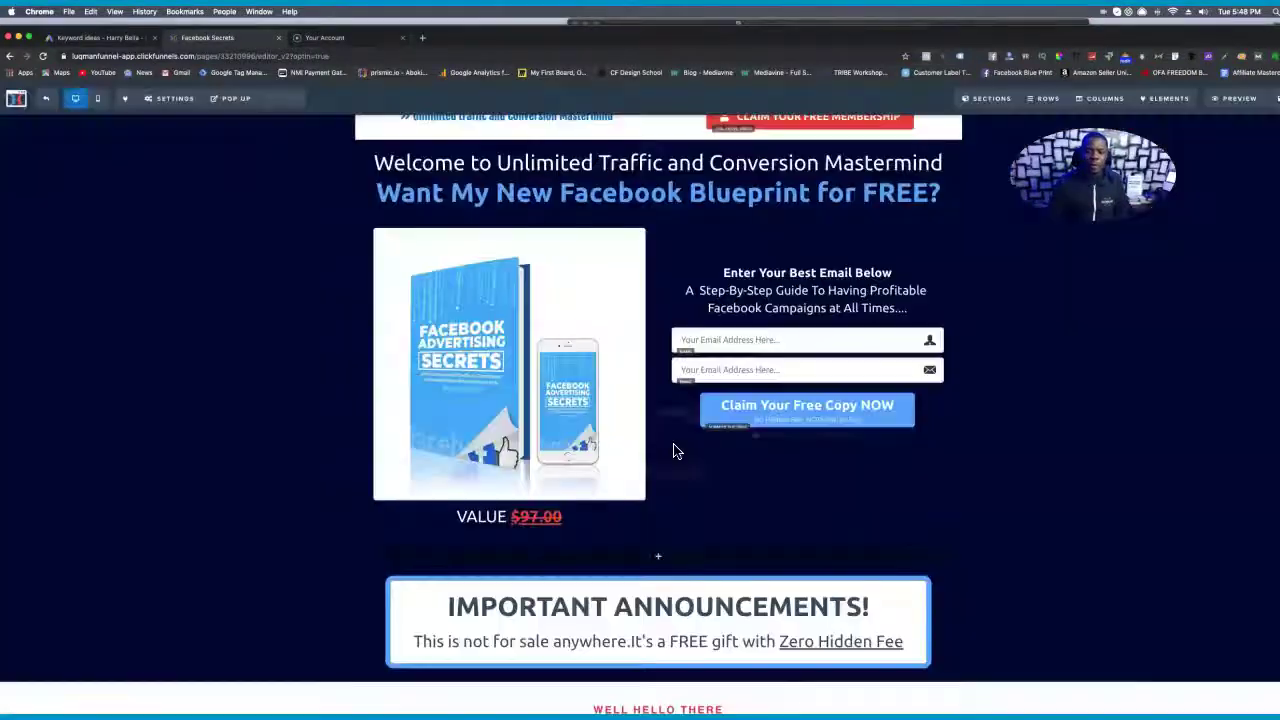
{"action": "left_click", "coordinate": [790, 445]}
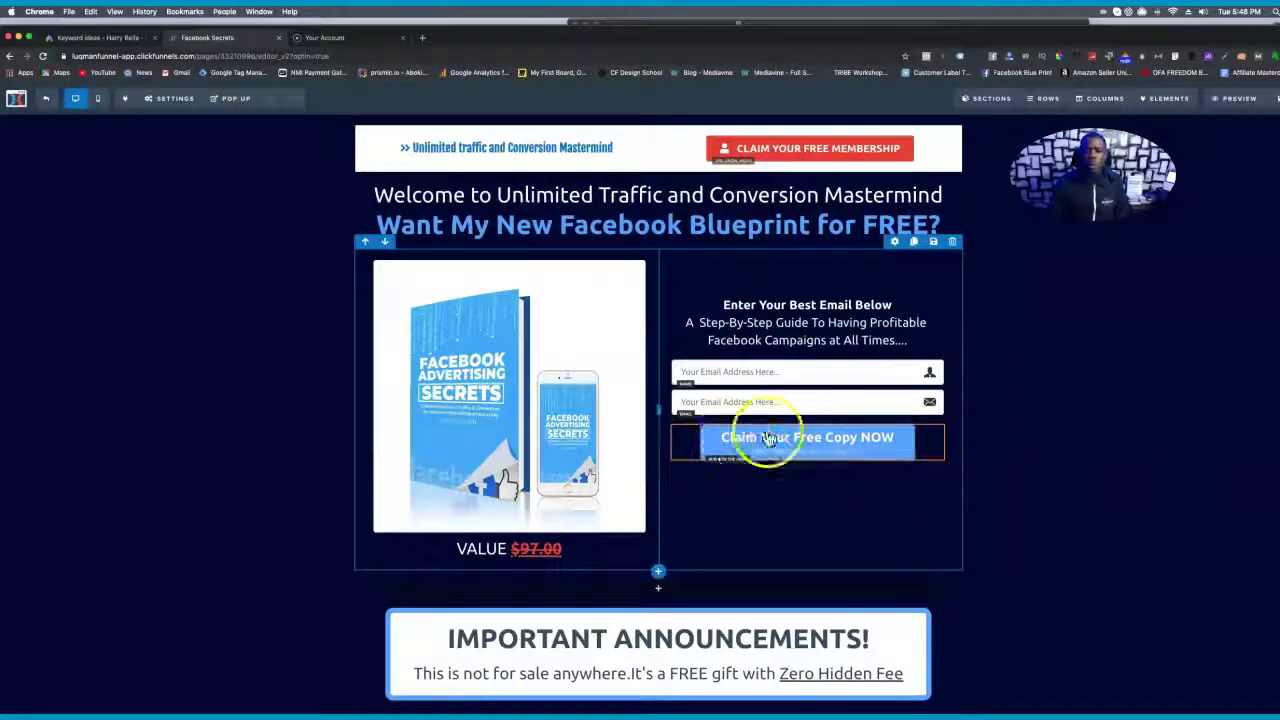
{"action": "left_click", "coordinate": [784, 451]}
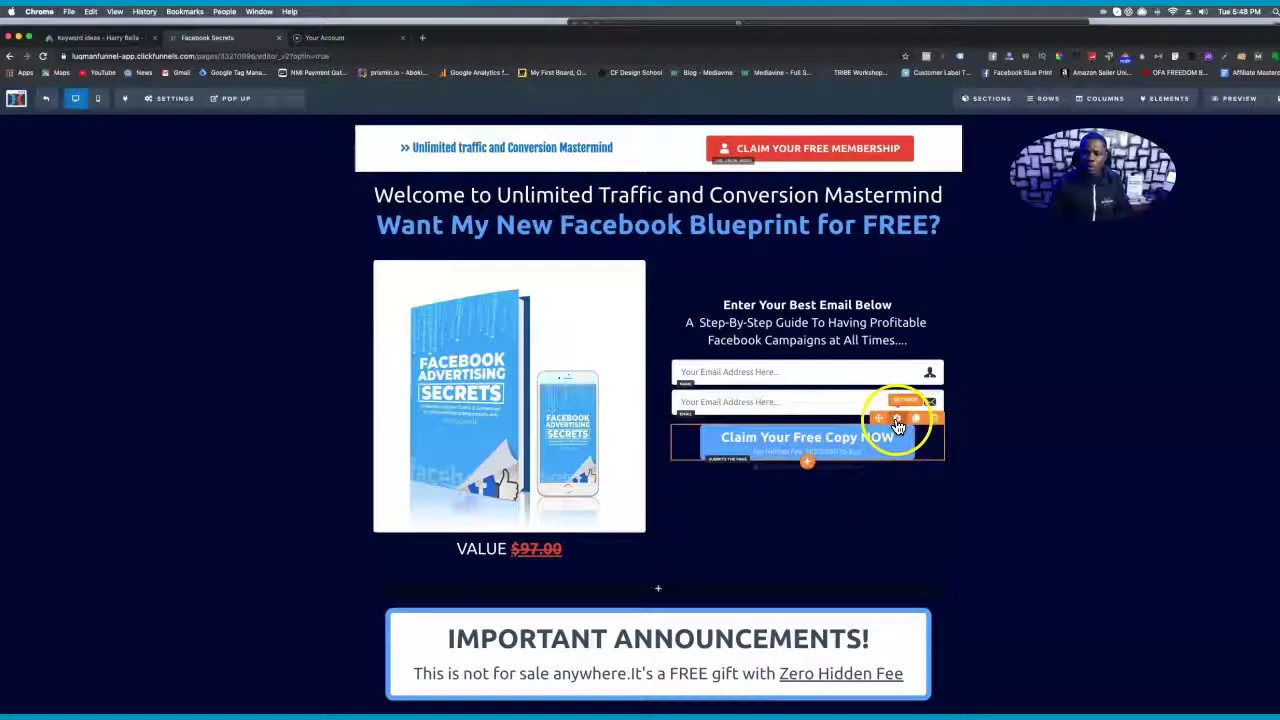
{"action": "left_click", "coordinate": [853, 489]}
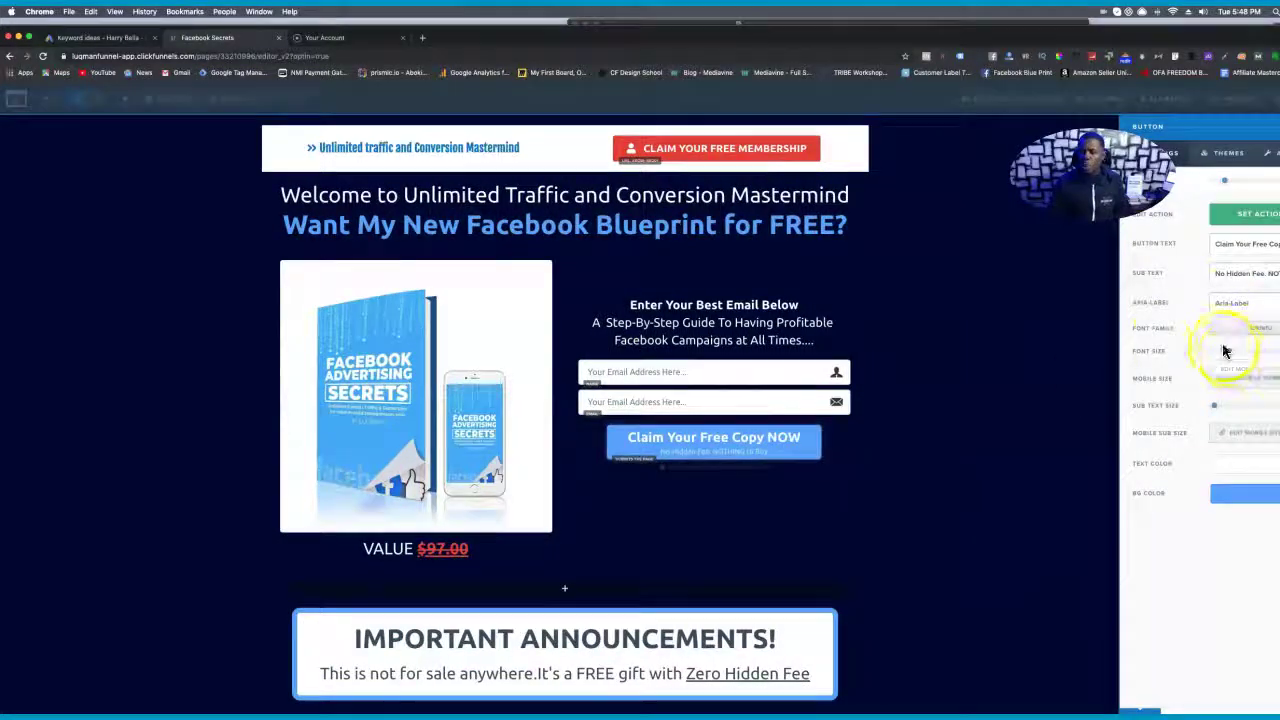
{"action": "left_click_drag", "start_coordinate": [1230, 357], "coordinate": [1236, 349]}
{"action": "left_click", "coordinate": [912, 492]}
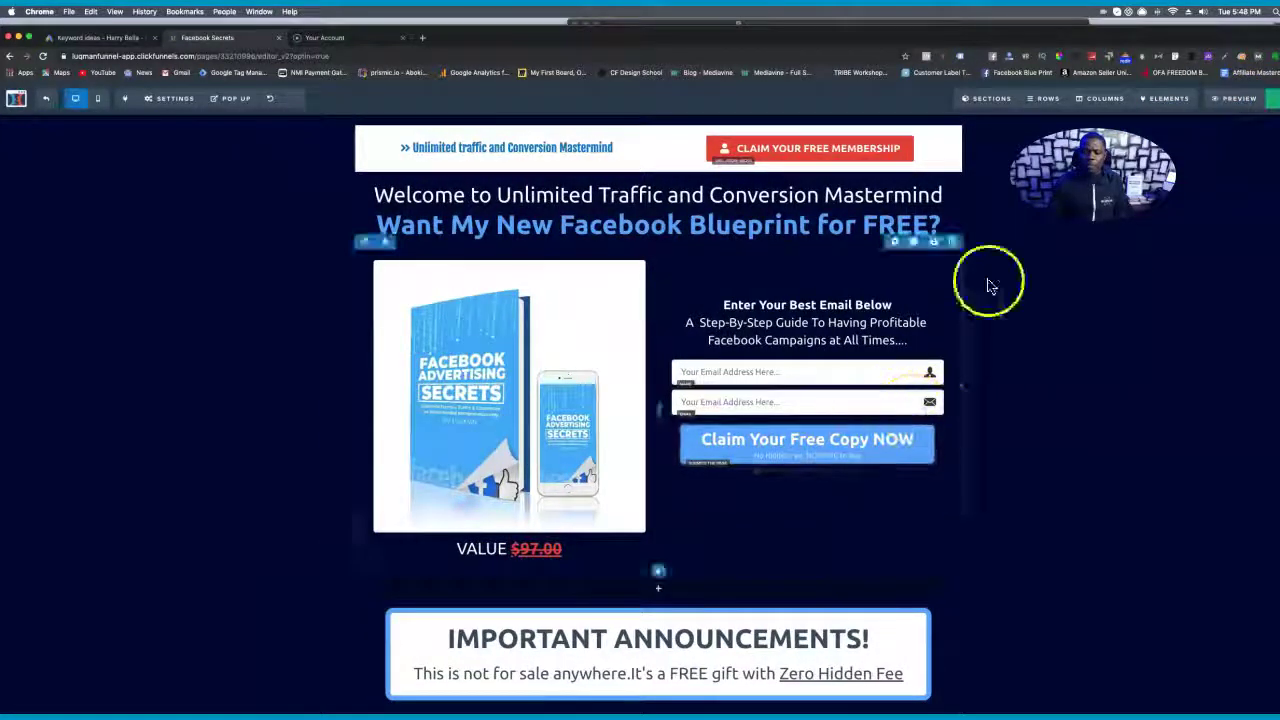
{"action": "right_click", "coordinate": [1228, 106]}
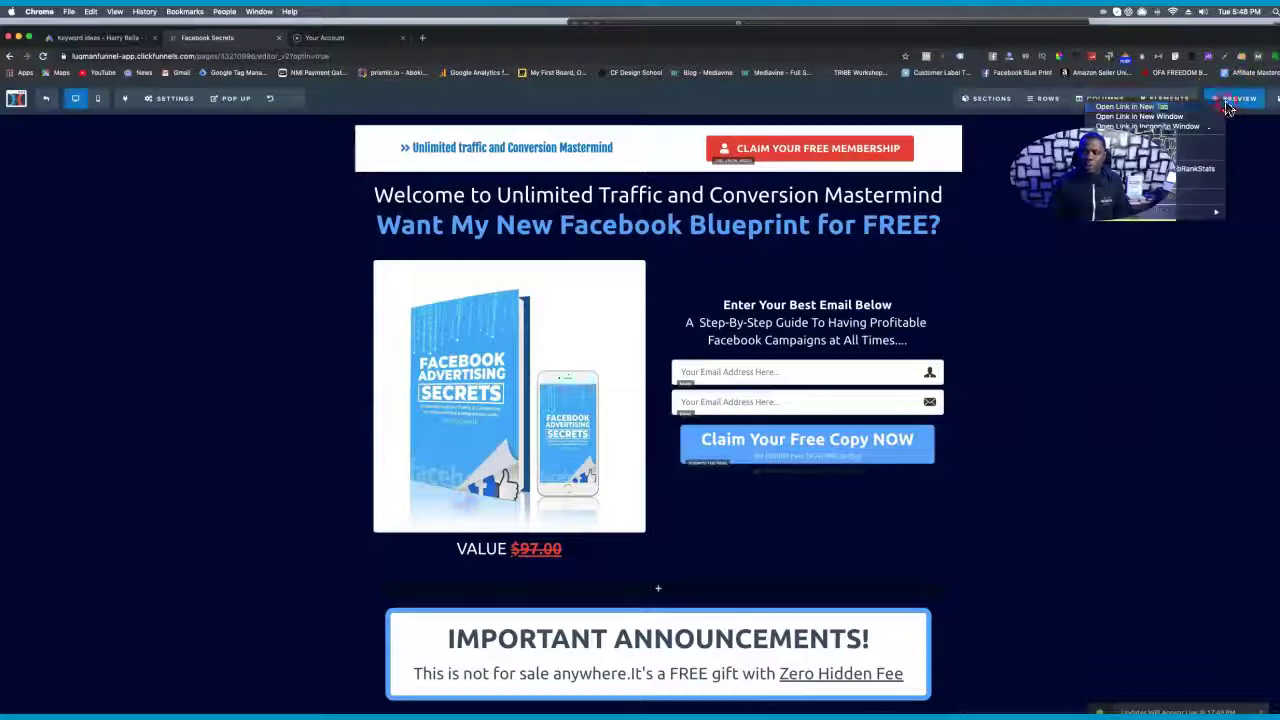
{"action": "left_click", "coordinate": [1150, 117]}
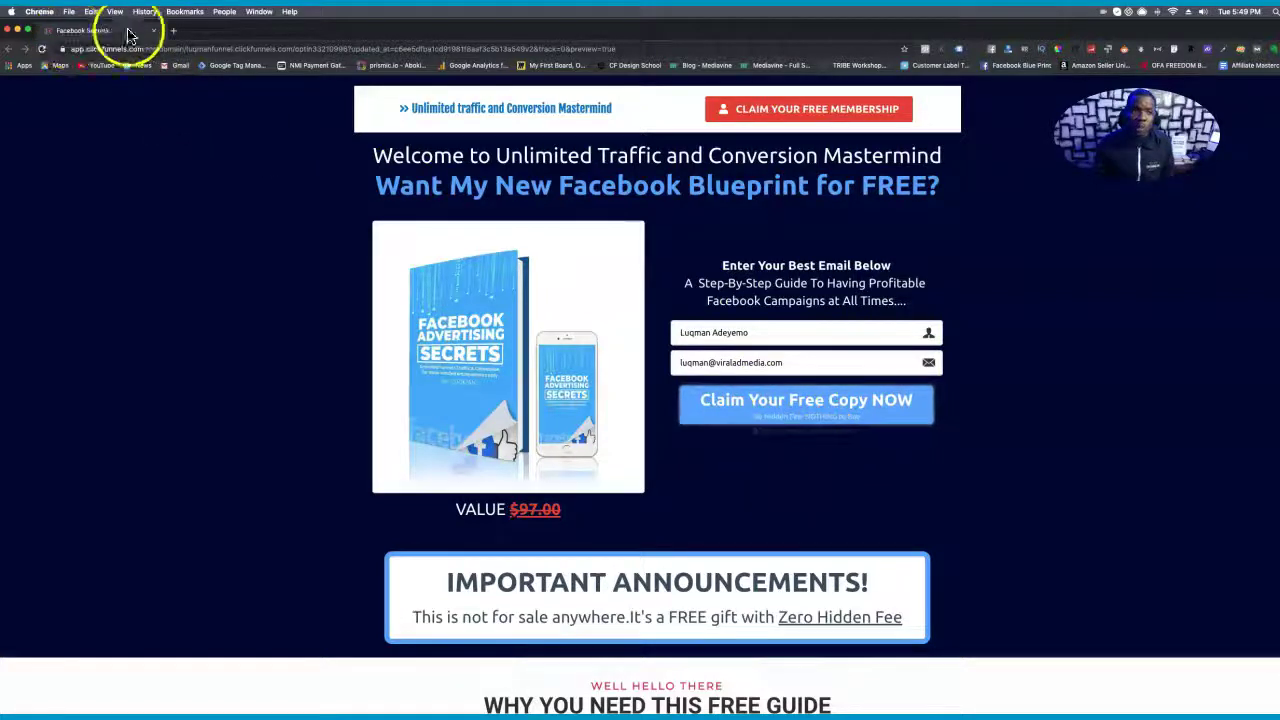
{"action": "left_click_drag", "start_coordinate": [148, 37], "coordinate": [297, 63]}
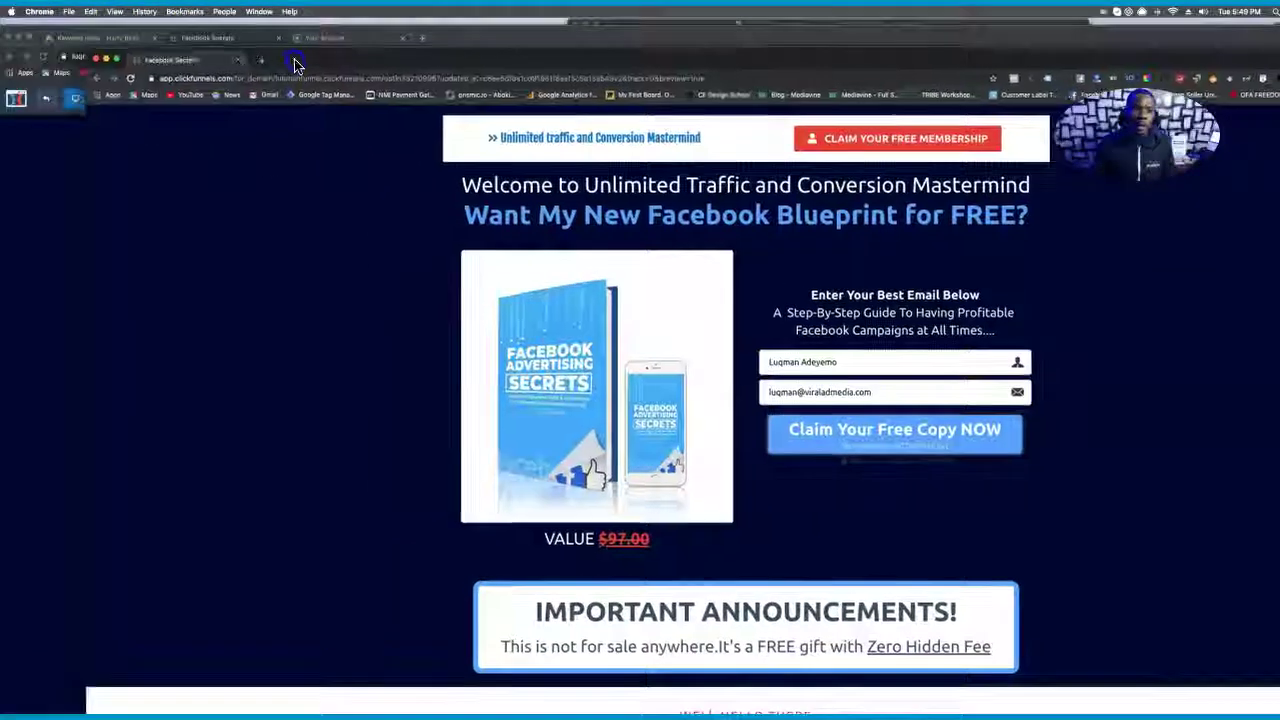
Close the preview and bring up the page's Tracking Code settings.
{"action": "left_click", "coordinate": [95, 60]}
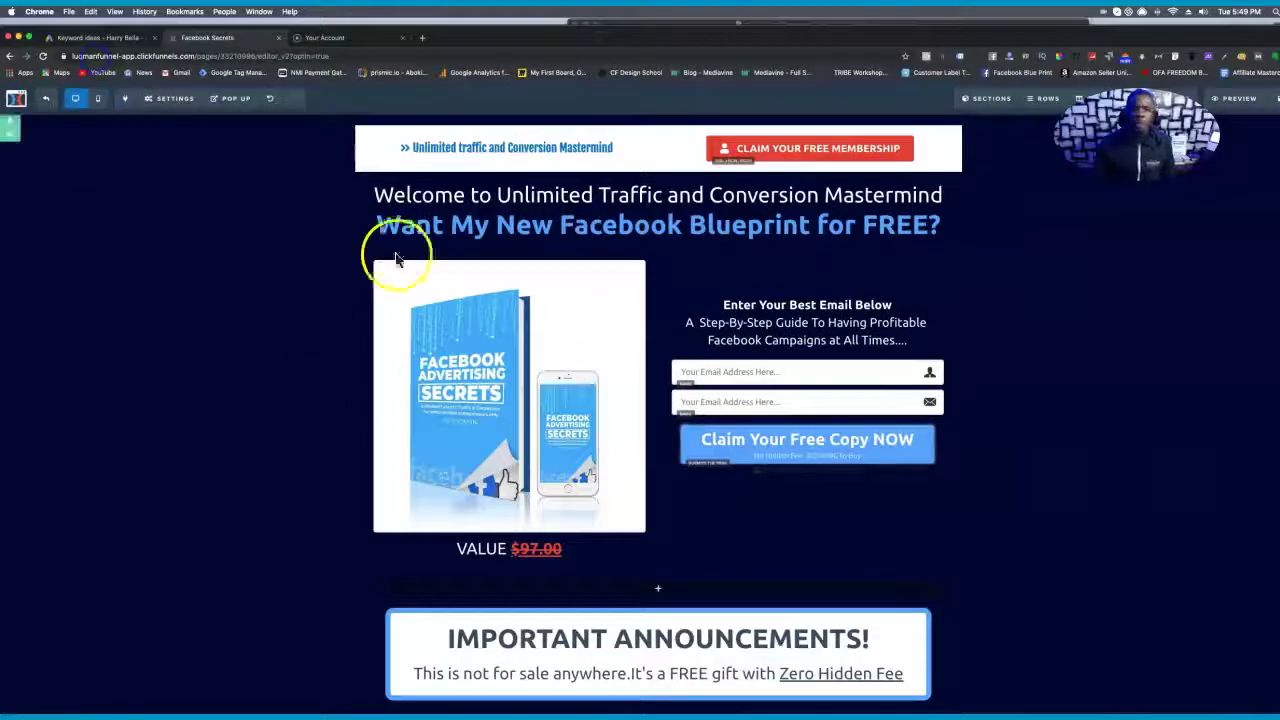
{"action": "left_click", "coordinate": [172, 98]}
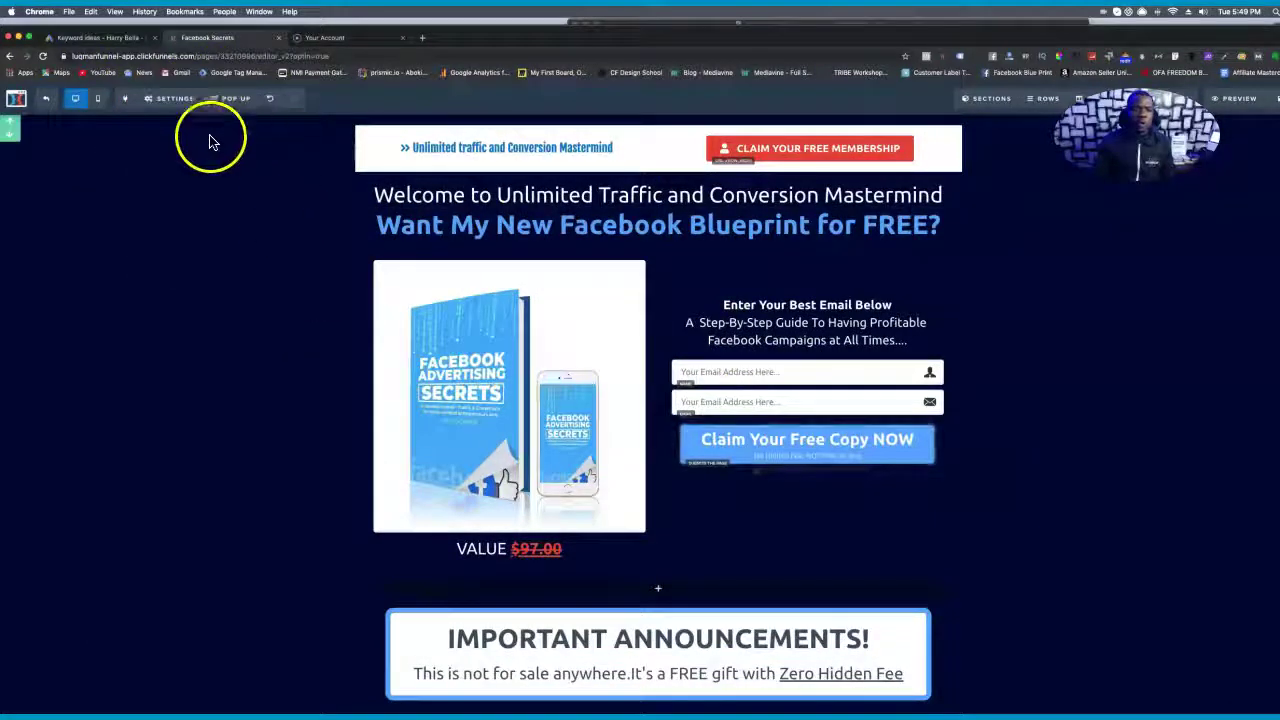
{"action": "mouse_move", "coordinate": [230, 100]}
{"action": "mouse_move", "coordinate": [162, 96]}
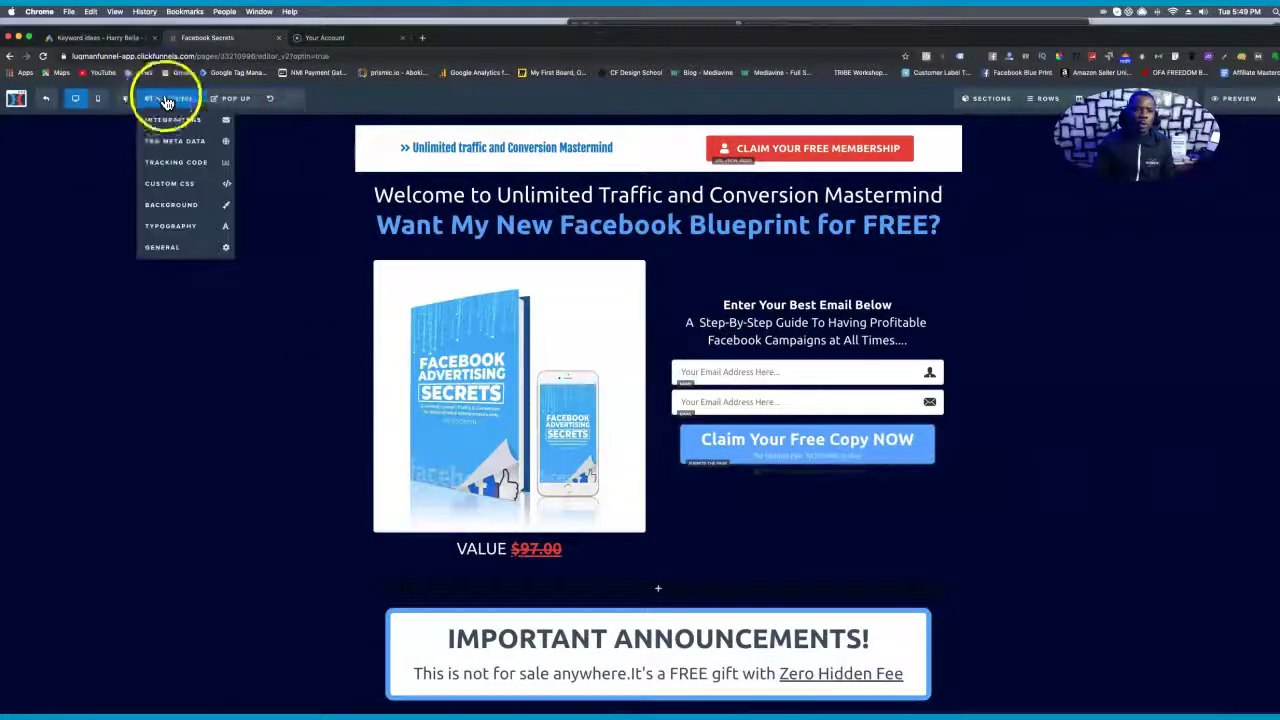
{"action": "left_click", "coordinate": [172, 165]}
Paste the agree-to-terms checkbox script into the Footer Code section and close the dialog.
{"action": "left_click", "coordinate": [760, 146]}
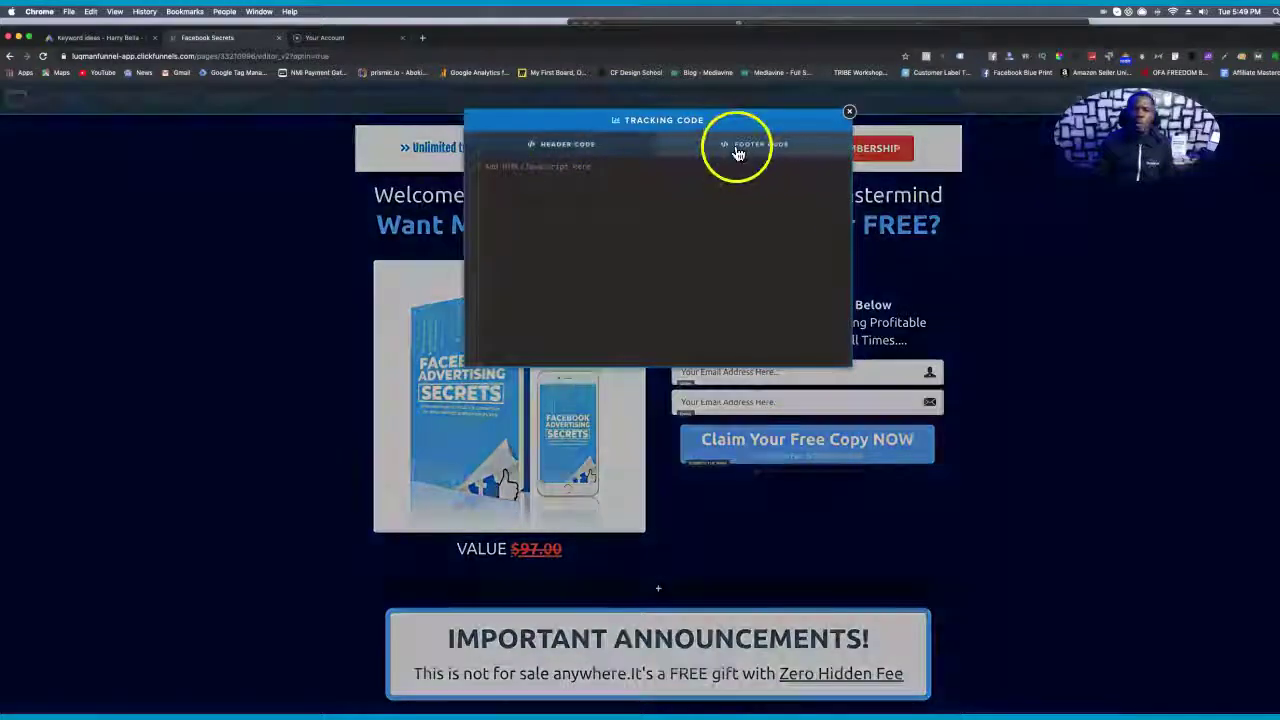
{"action": "left_click", "coordinate": [552, 243]}
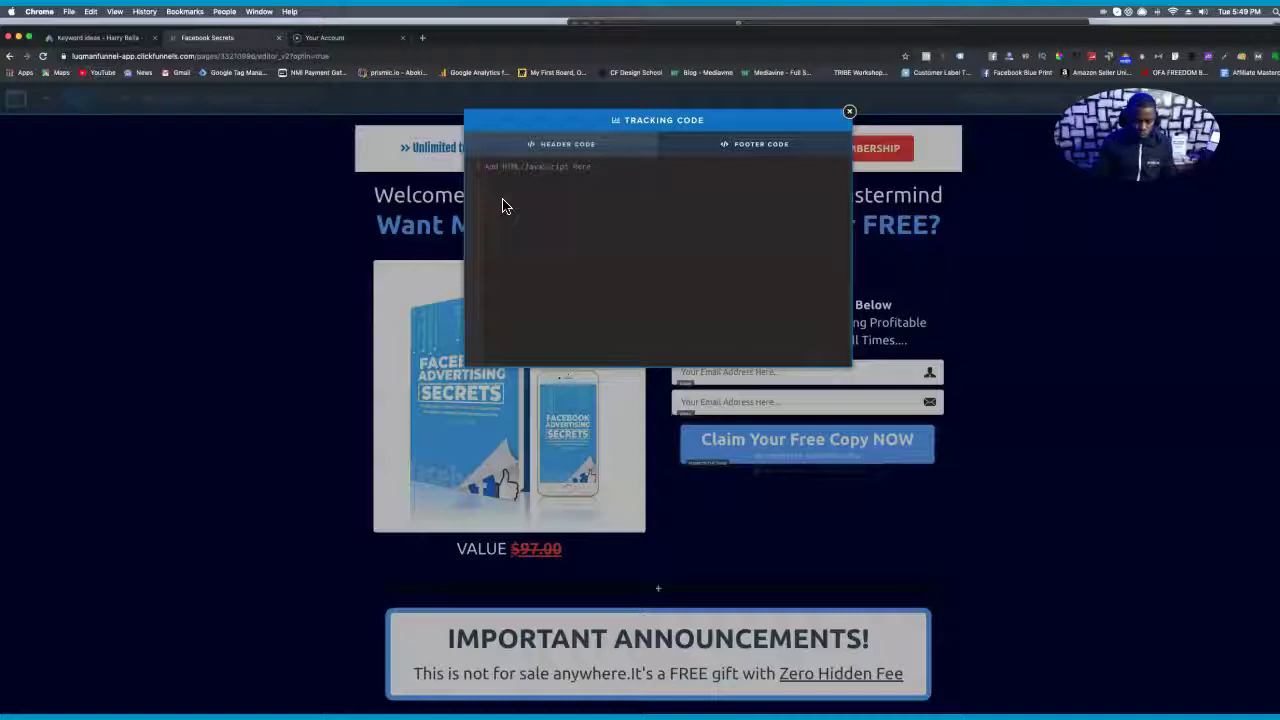
{"action": "key", "text": "super+v"}
{"action": "left_click", "coordinate": [580, 256]}
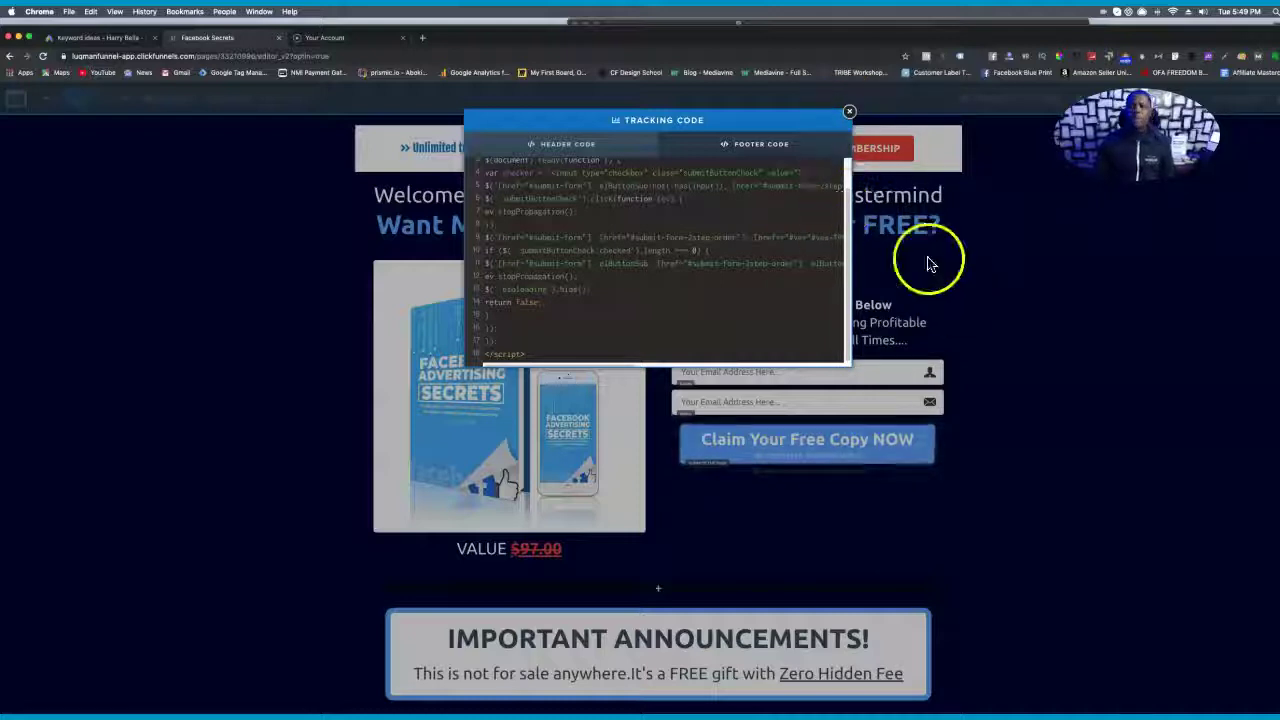
{"action": "left_click", "coordinate": [849, 115]}
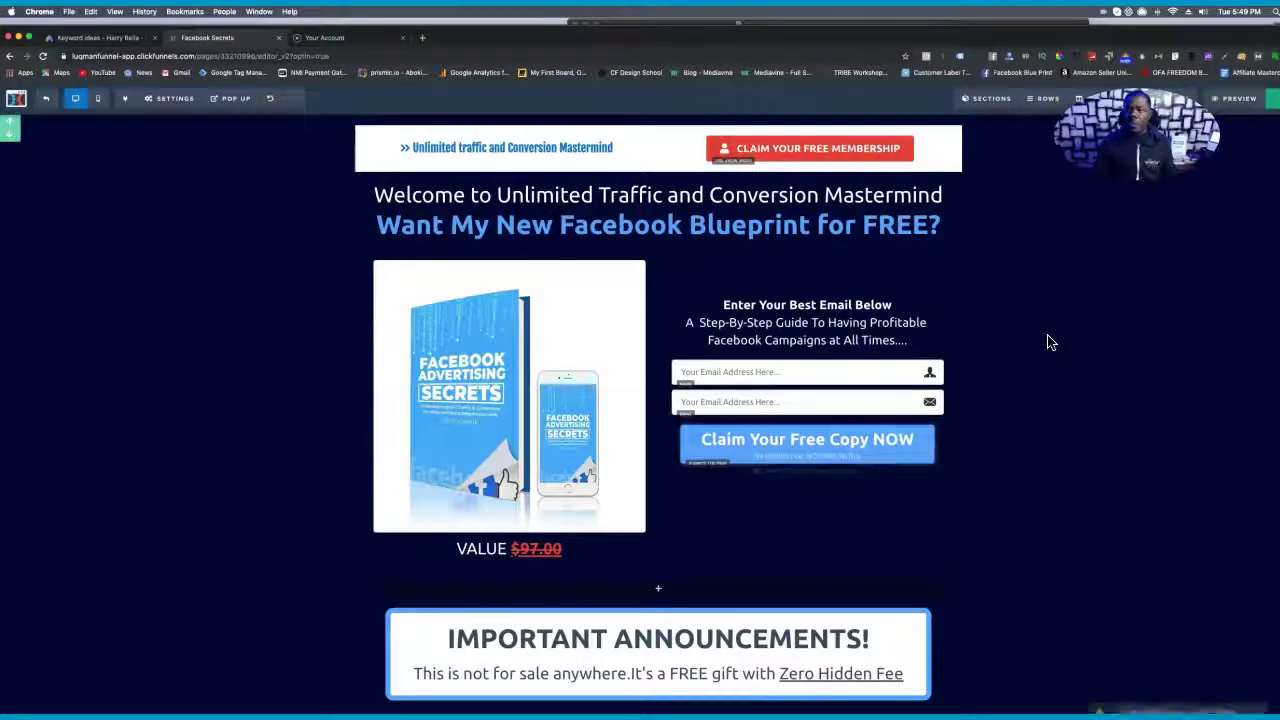
Replace the Claim button's sub-text with an 'I agree to be...' statement, fixing typos.
{"action": "left_click", "coordinate": [807, 457]}
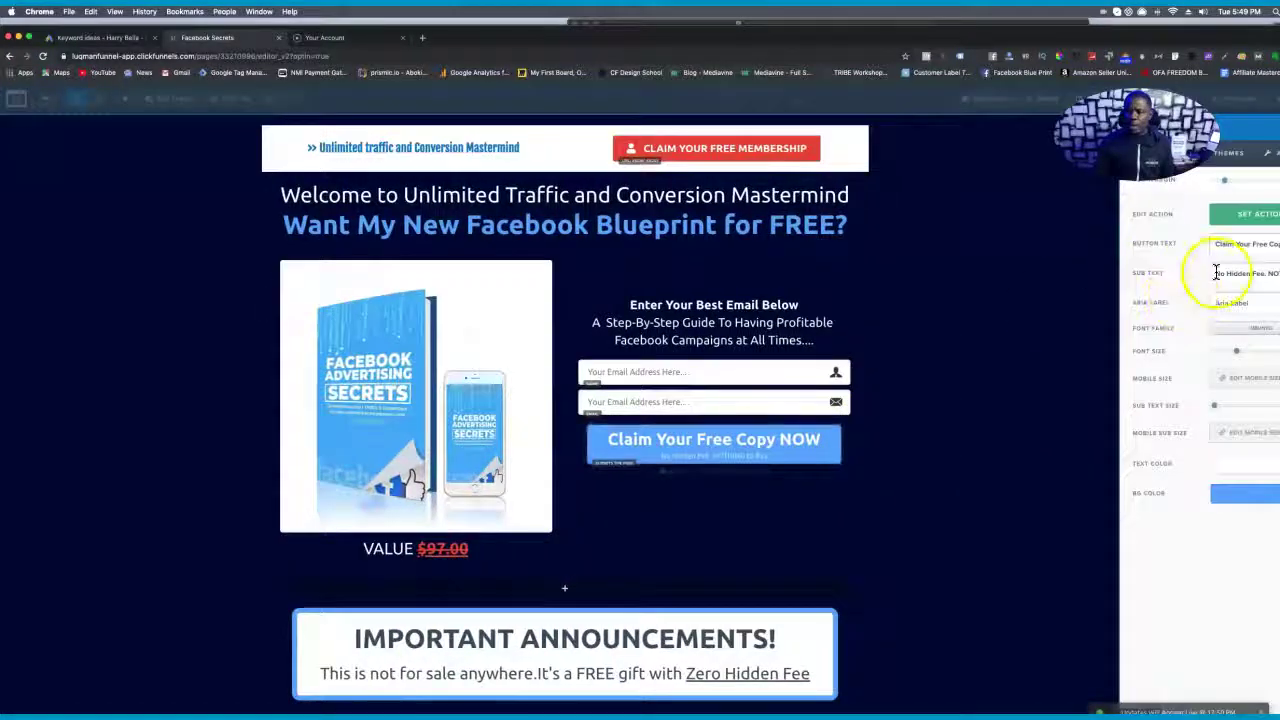
{"action": "triple_click", "coordinate": [1215, 274]}
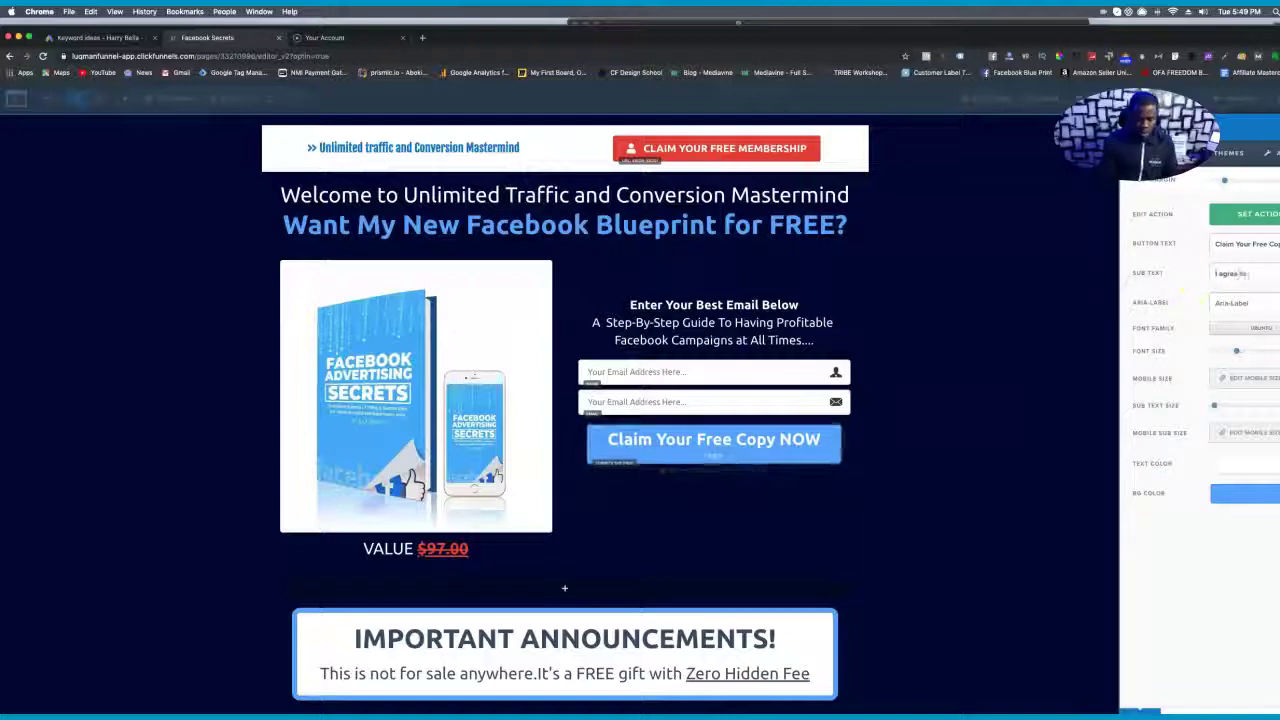
{"action": "type", "text": "I agree to be conta"}
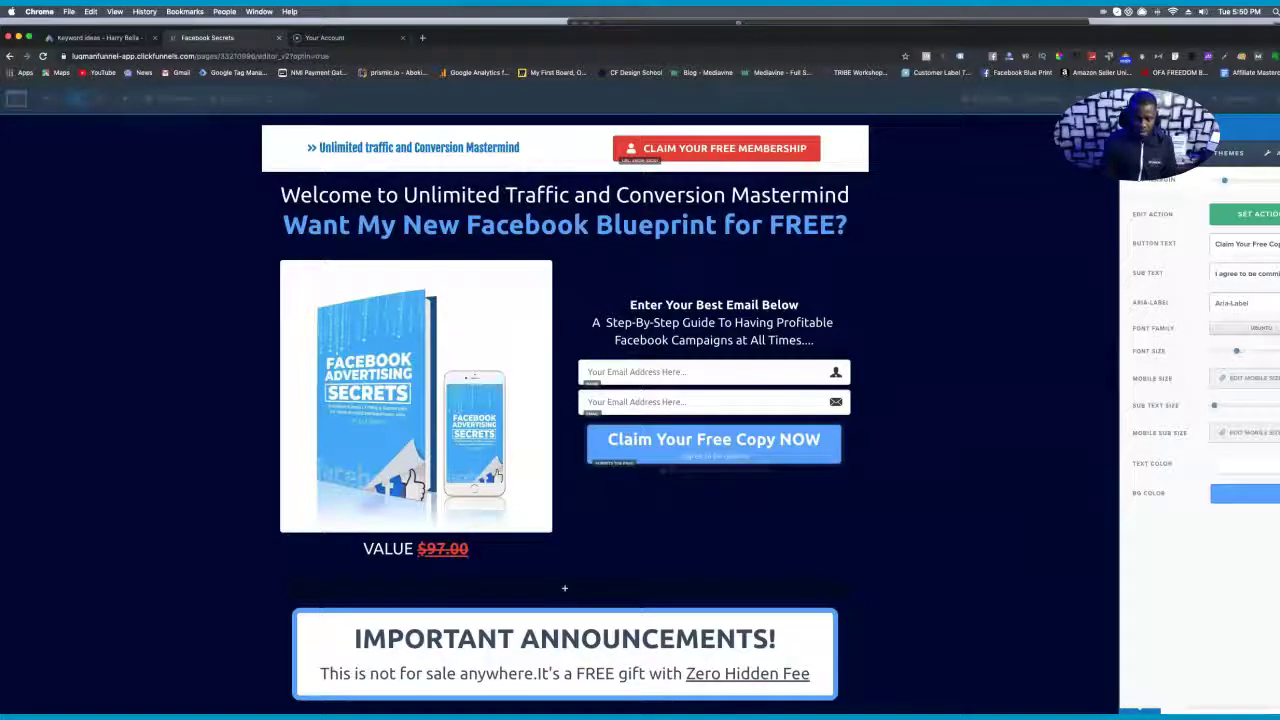
{"action": "type", "text": "tted"}
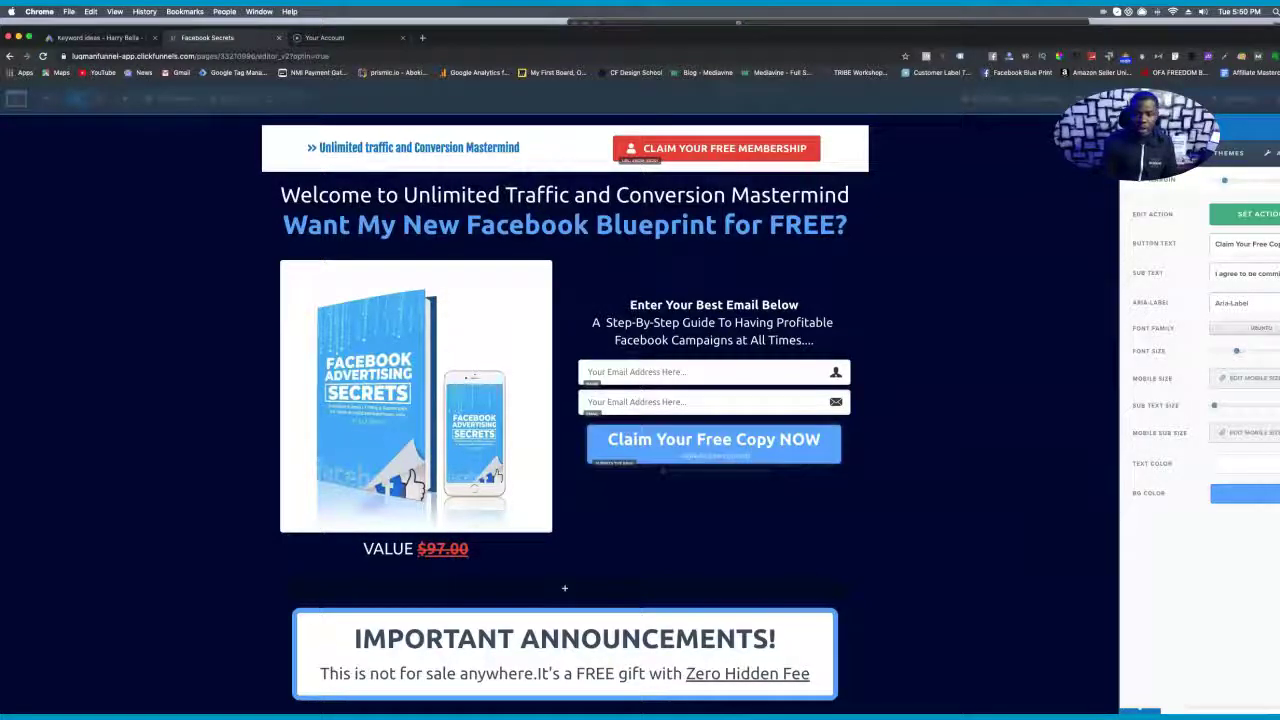
{"action": "key", "text": "BackSpace"}
{"action": "key", "text": "BackSpace"}
{"action": "key", "text": "BackSpace"}
{"action": "key", "text": "BackSpace"}
{"action": "key", "text": "BackSpace"}
{"action": "key", "text": "BackSpace"}
{"action": "key", "text": "BackSpace"}
{"action": "key", "text": "BackSpace"}
{"action": "key", "text": "BackSpace"}
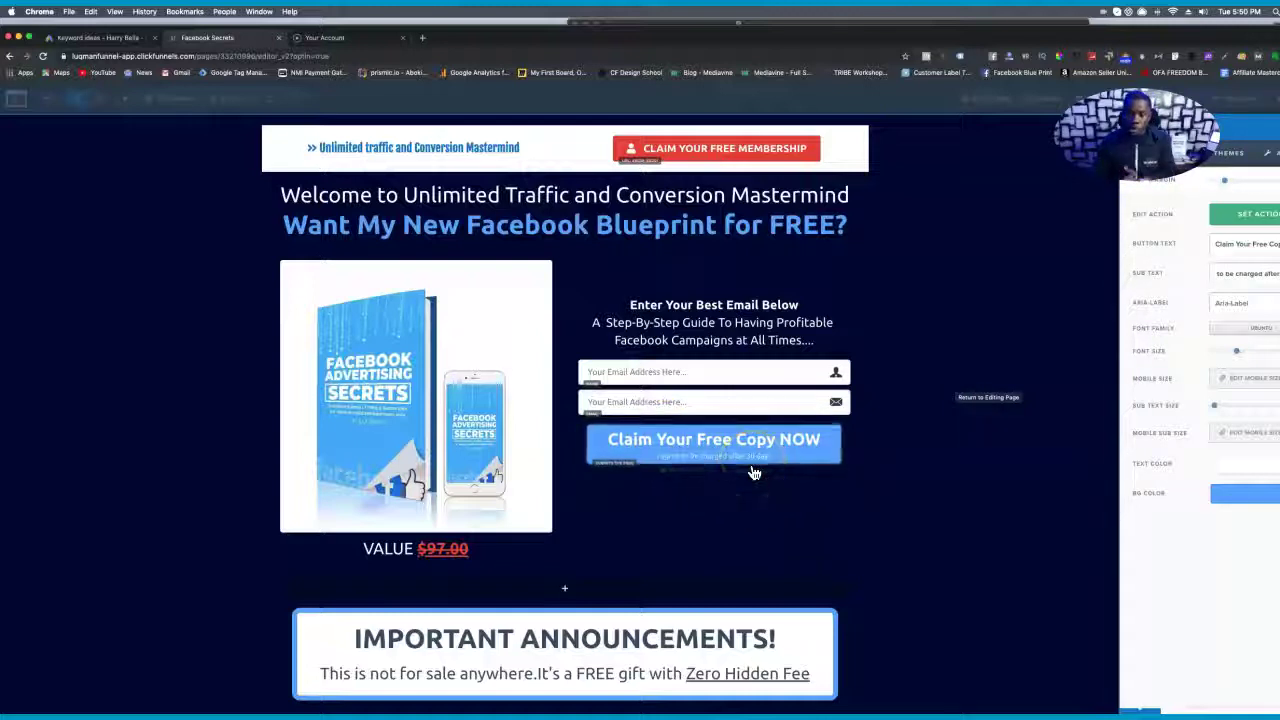
{"action": "left_click_drag", "start_coordinate": [756, 476], "coordinate": [864, 536]}
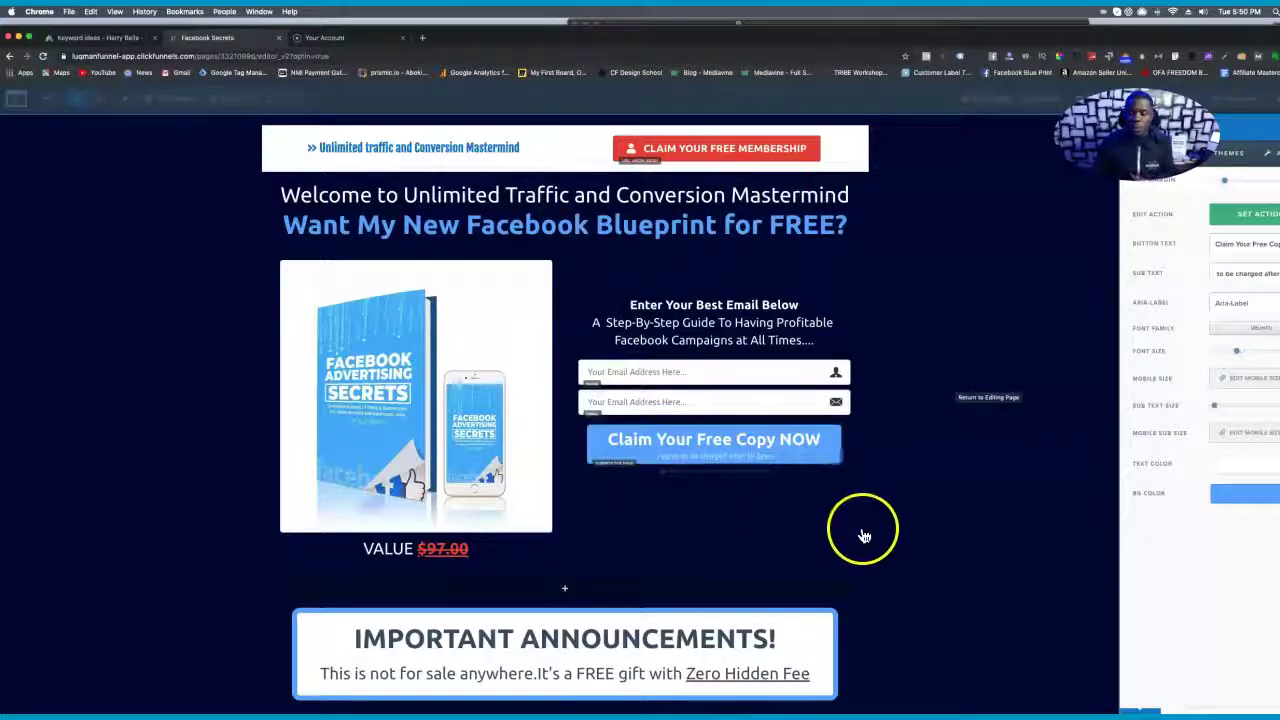
{"action": "left_click", "coordinate": [918, 495]}
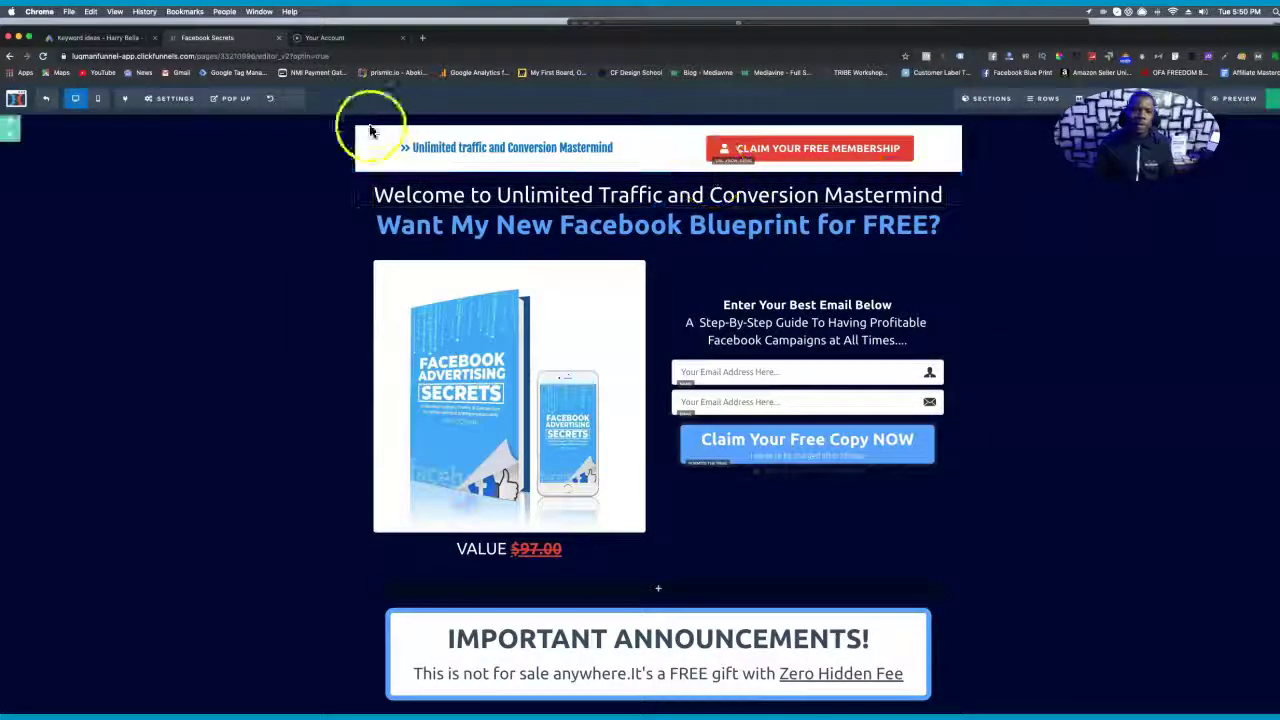
{"action": "left_click", "coordinate": [165, 99]}
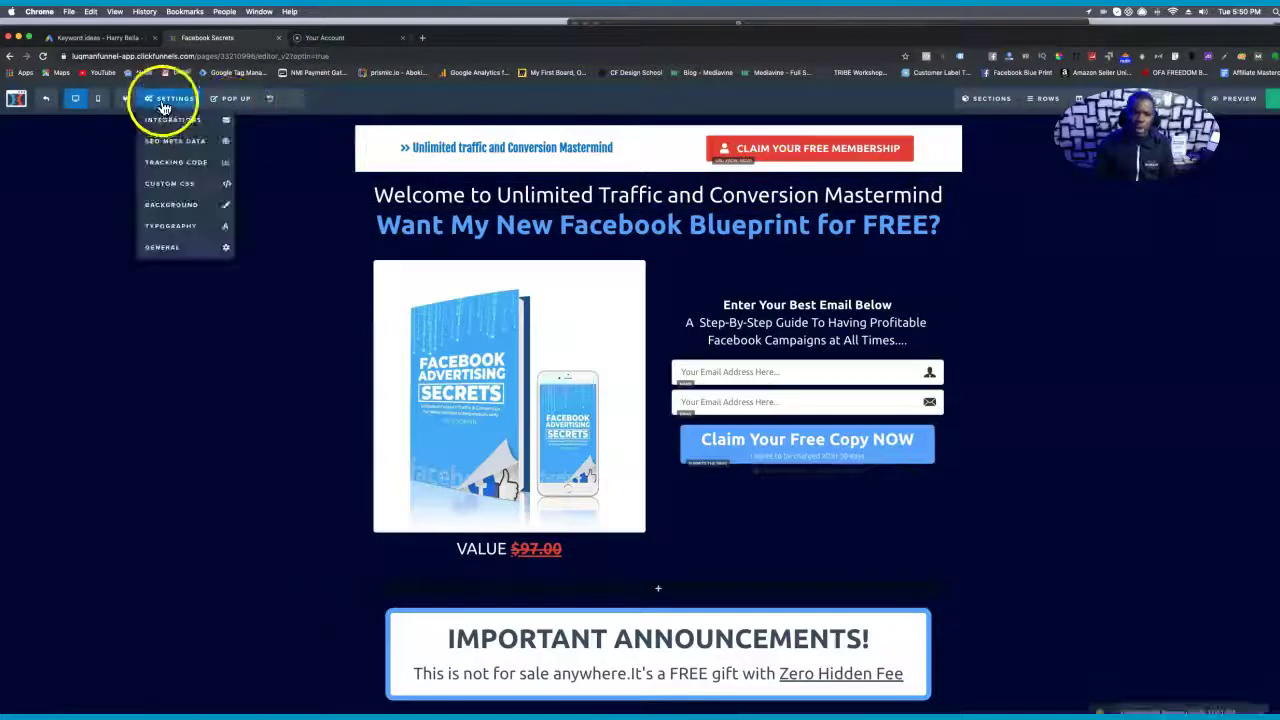
{"action": "left_click", "coordinate": [178, 167]}
{"action": "left_click", "coordinate": [758, 156]}
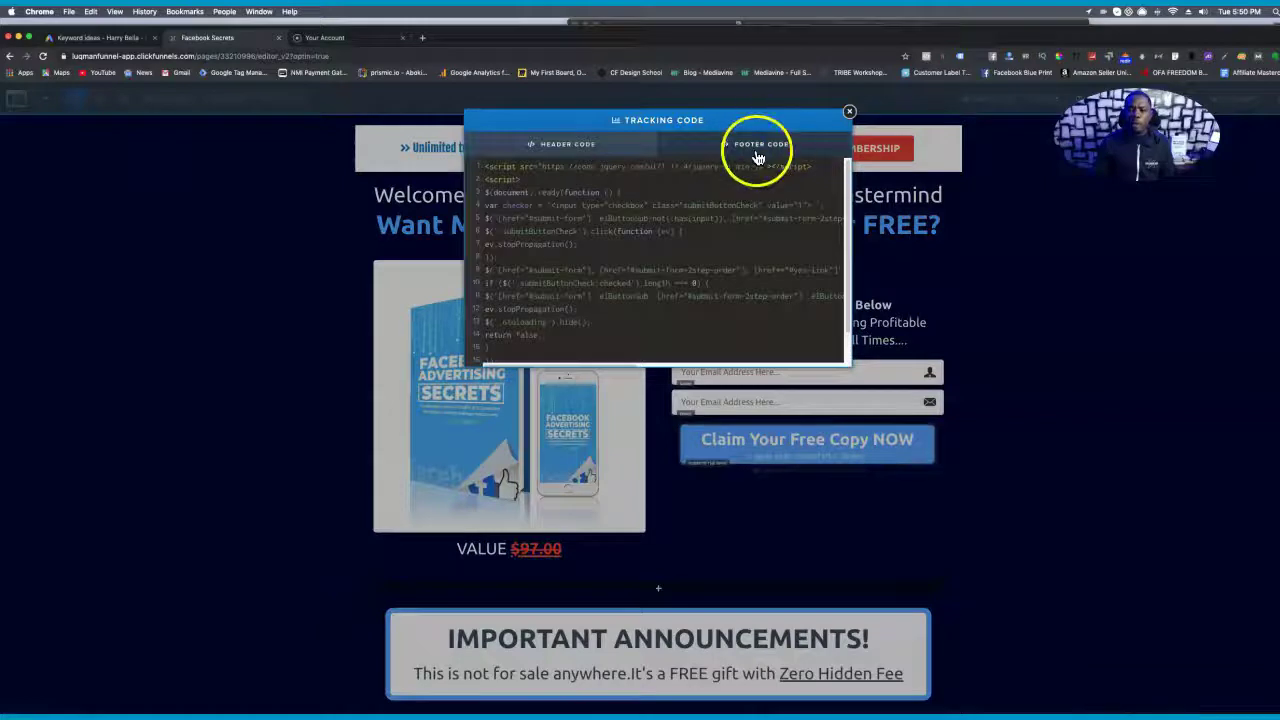
{"action": "left_click", "coordinate": [283, 214]}
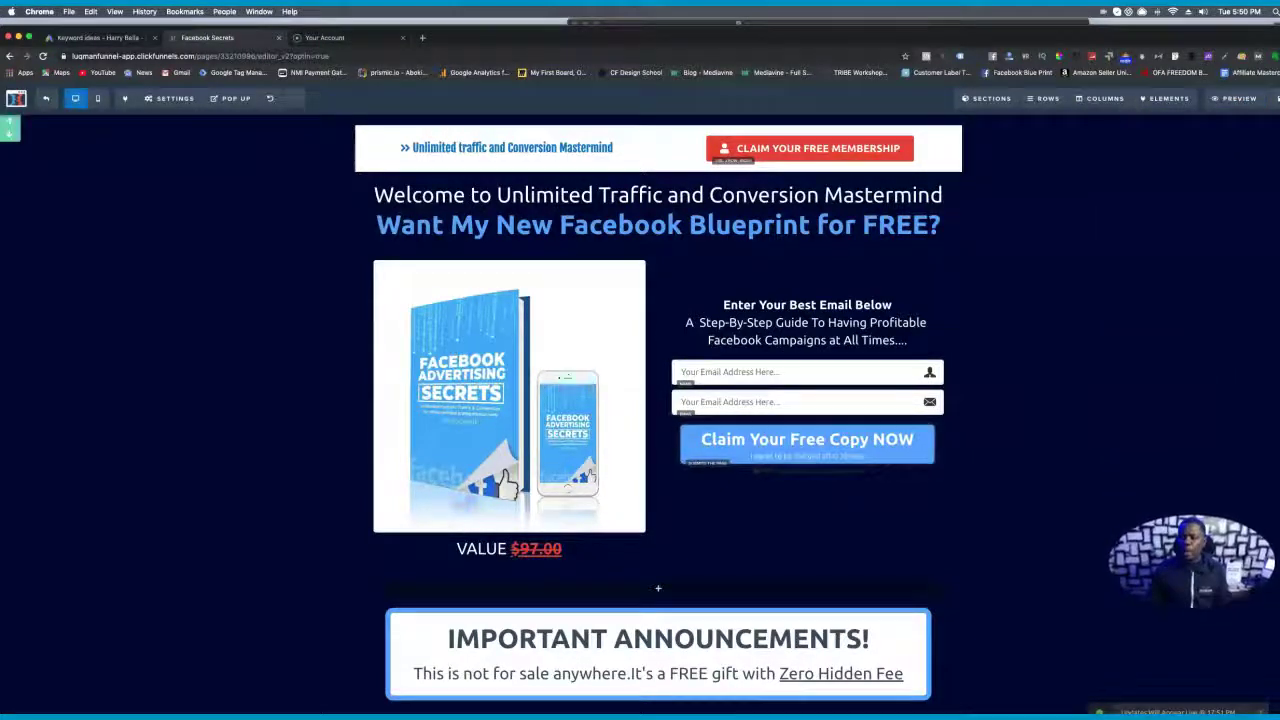
Open the page preview in a new browser tab and switch to it.
{"action": "right_click", "coordinate": [1243, 100]}
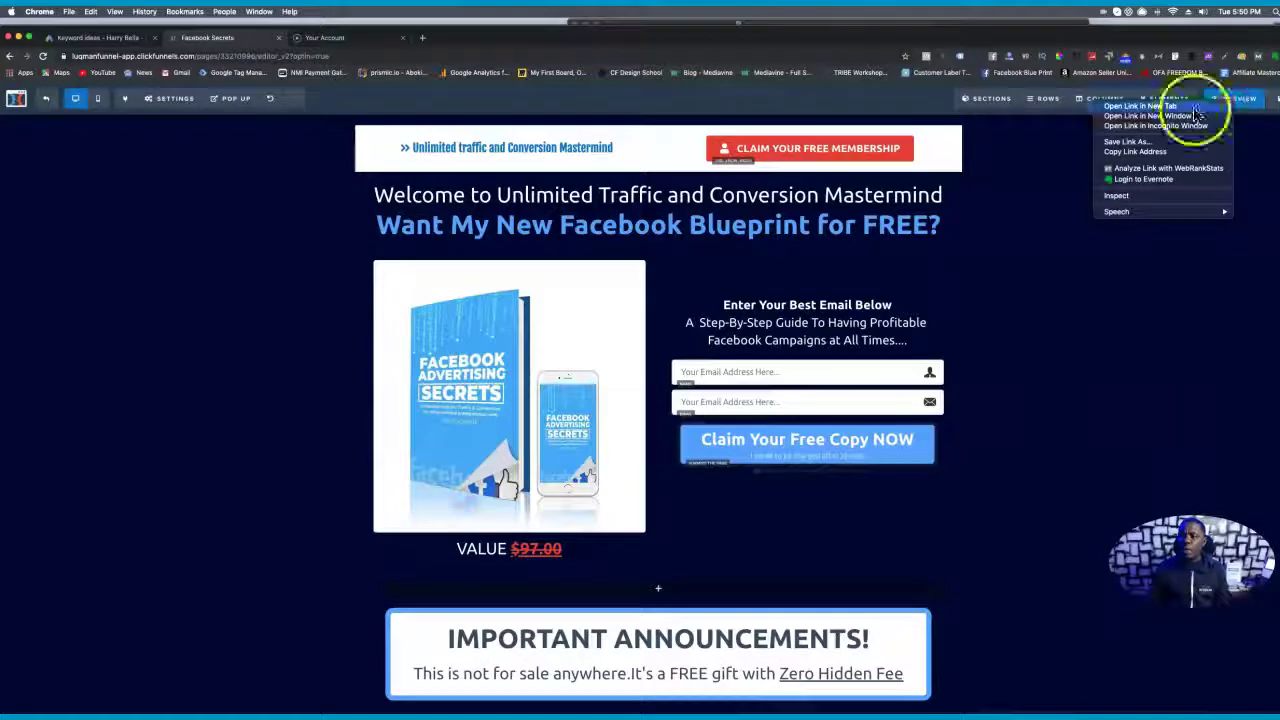
{"action": "left_click", "coordinate": [1121, 107]}
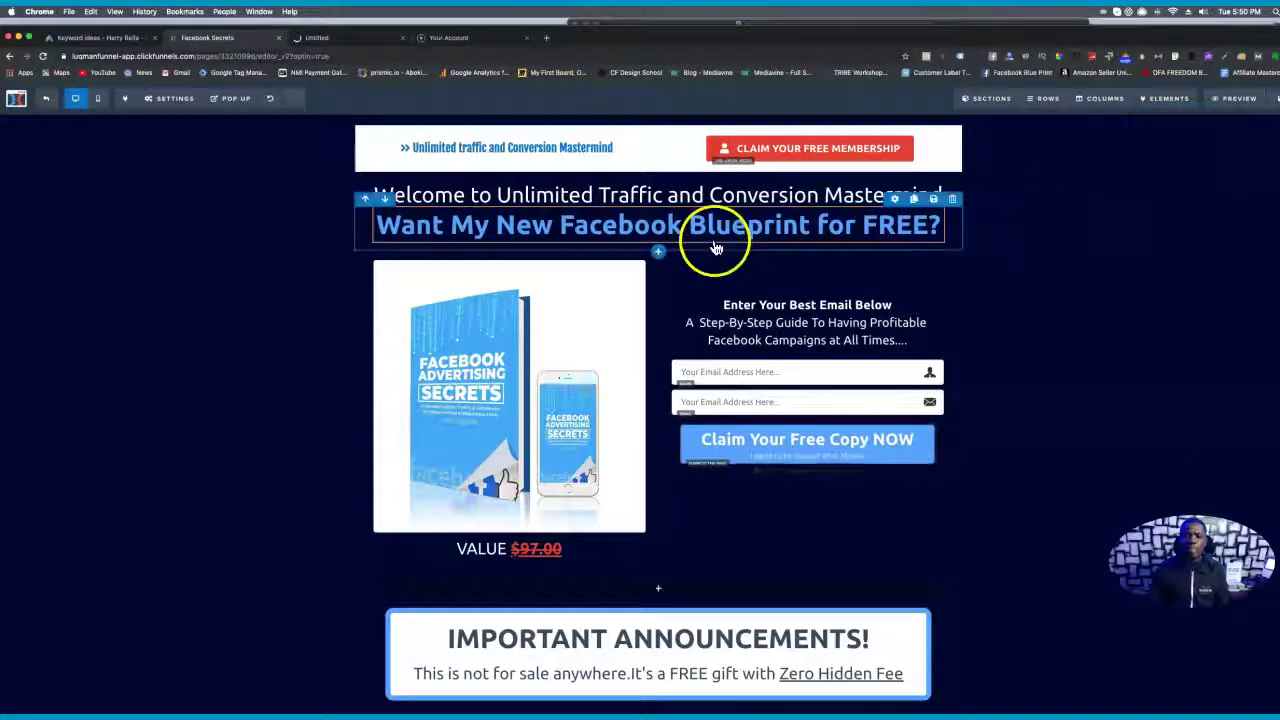
{"action": "left_click", "coordinate": [342, 44]}
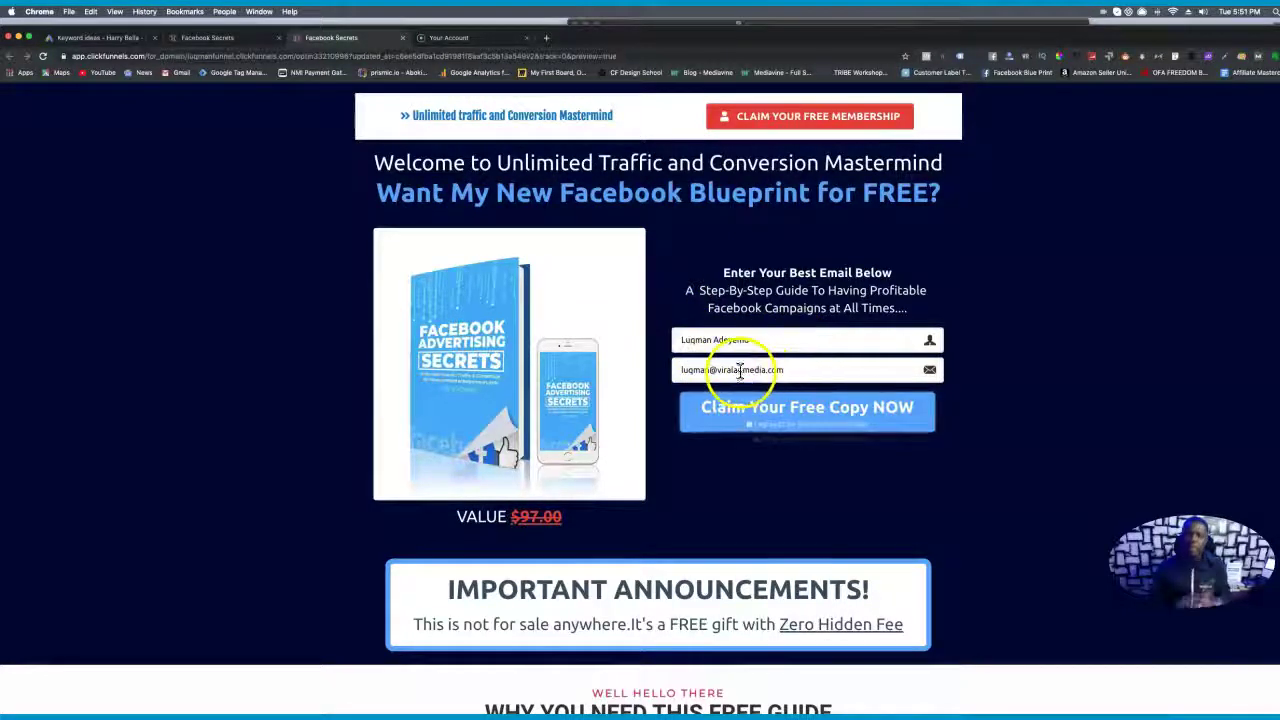
Submit the filled-in form with the 'Claim Your Free Copy NOW' button.
{"action": "left_click", "coordinate": [770, 423]}
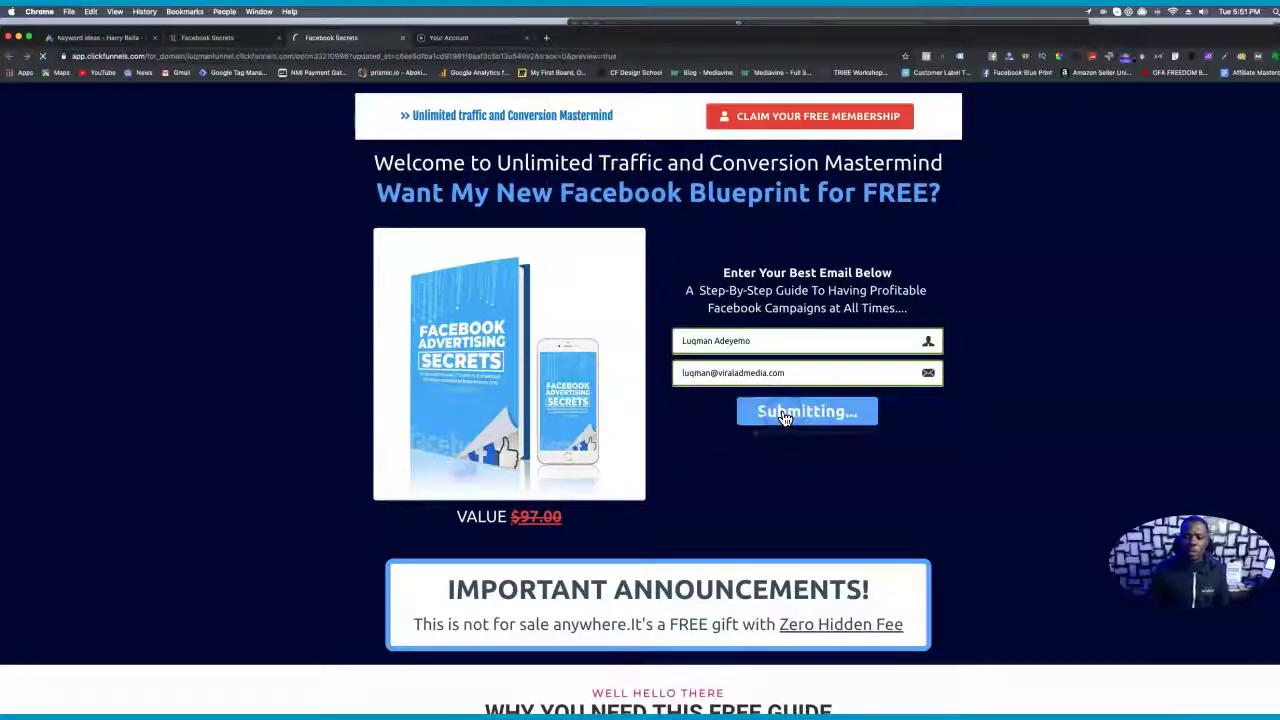
Retry the submission by clicking the 'Submitting...' button.
{"action": "left_click", "coordinate": [784, 420]}
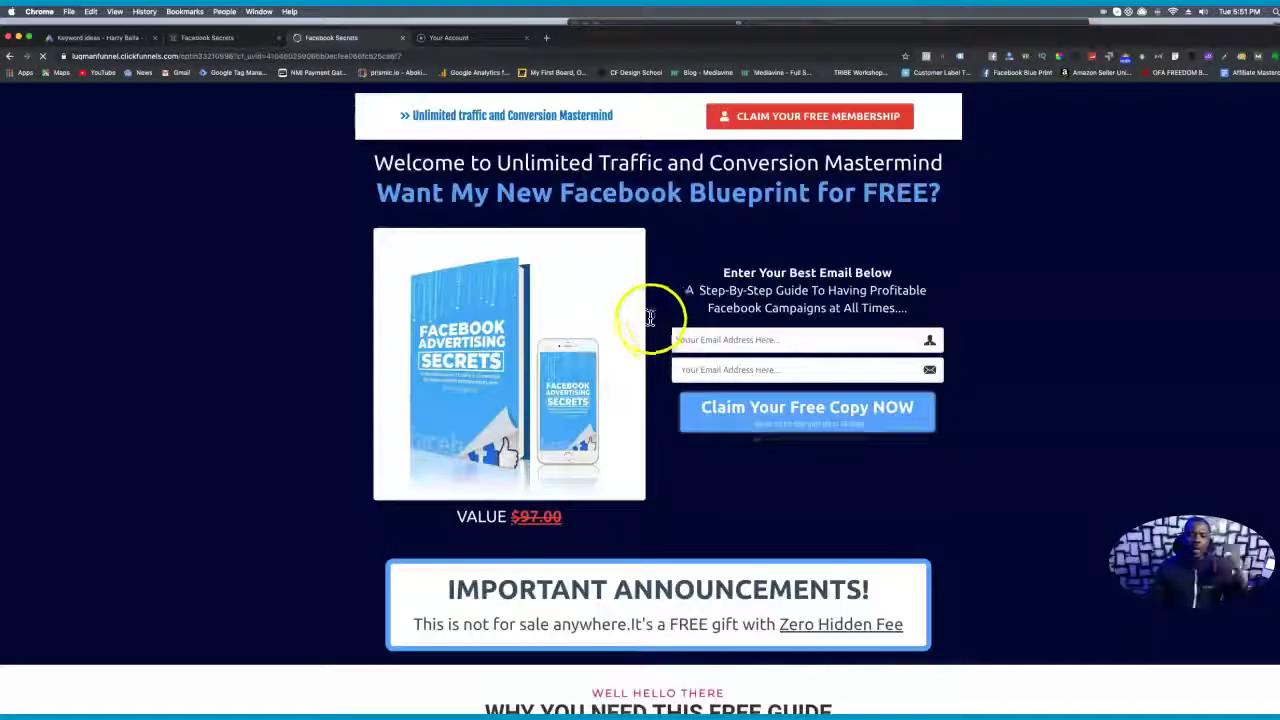